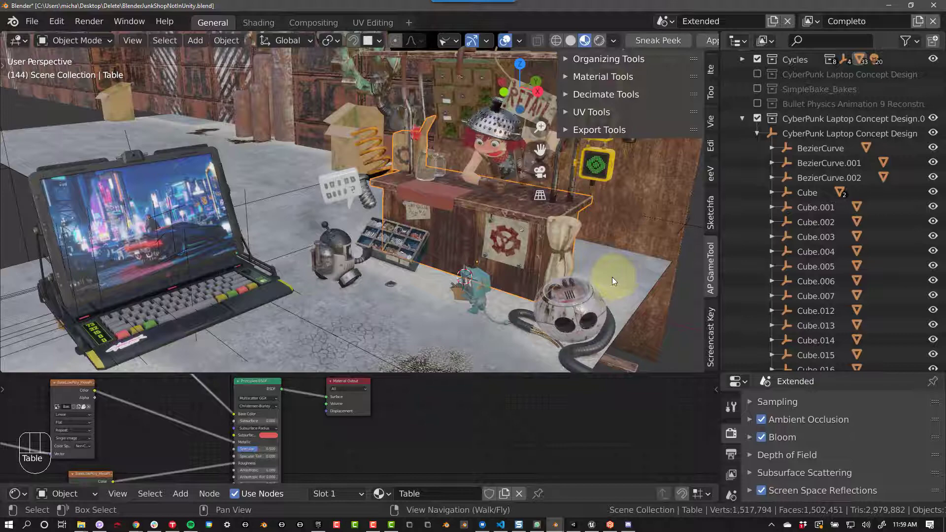
Toggle the sidebar and bring up the AP GameTools tab
key("n")
key("n")
key("n")
key("n")
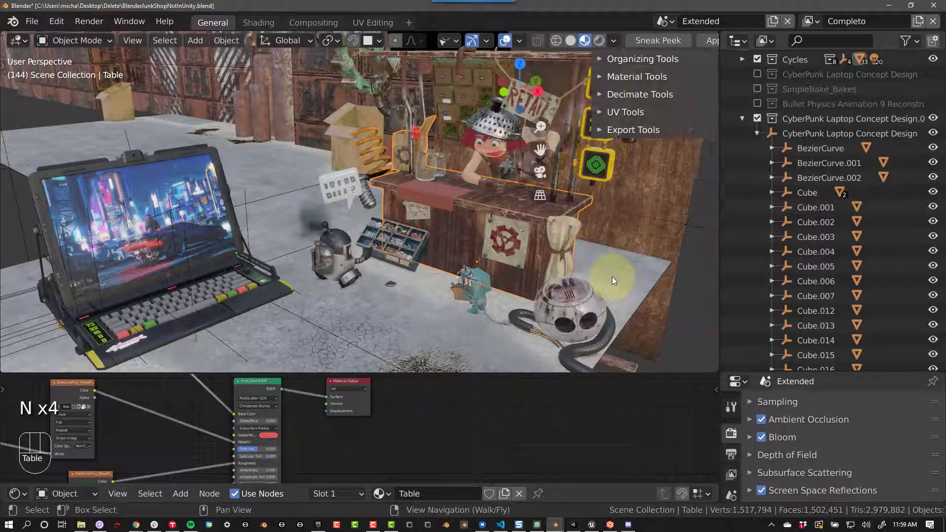
key("n")
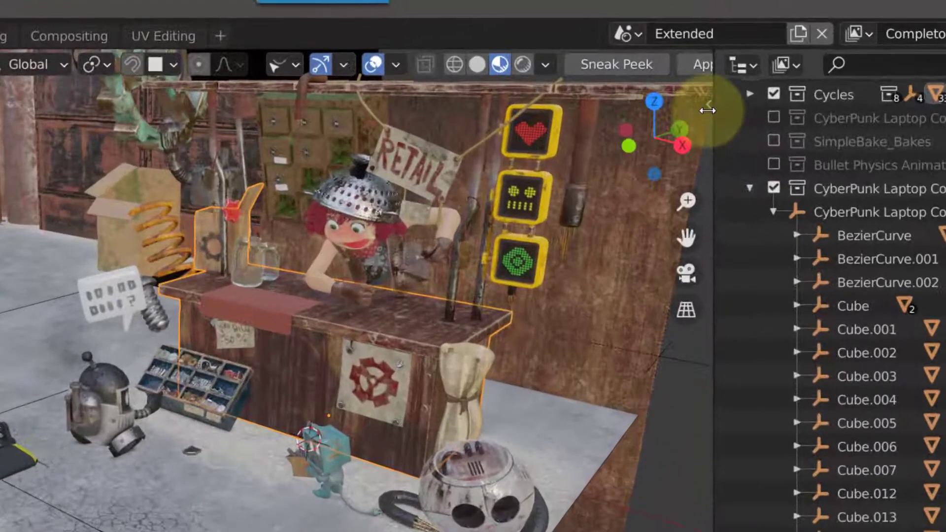
left_click(708, 106)
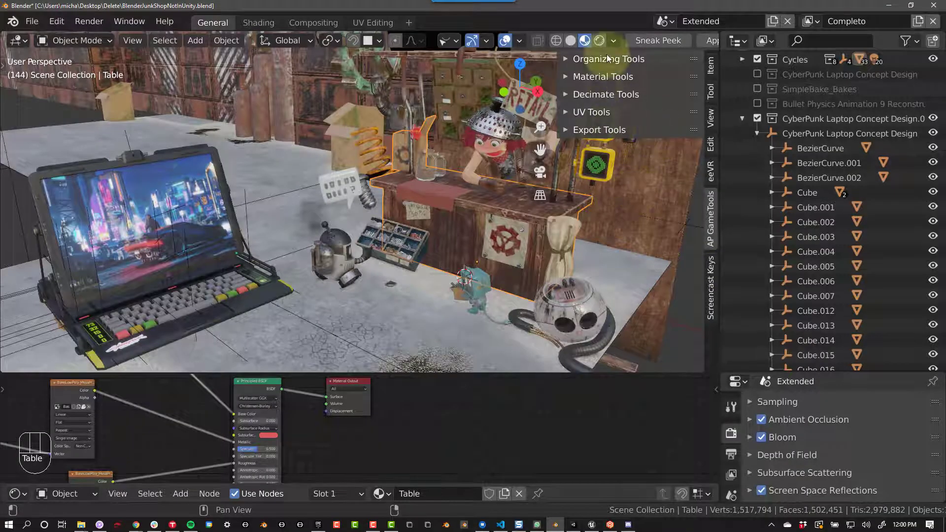
mouse_move(694, 115)
left_mouse_down()
mouse_move(692, 99)
mouse_move(694, 130)
left_mouse_up()
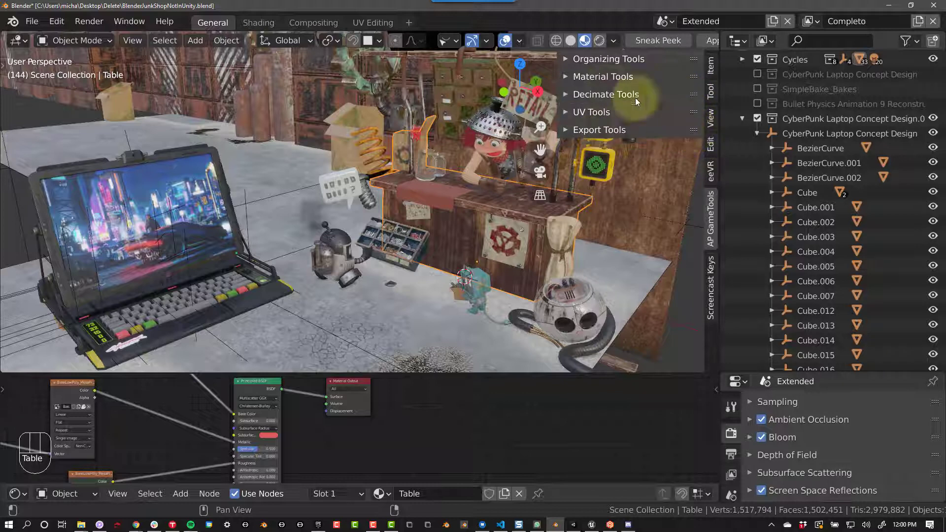
Expand the Organizing, Material, Decimate, UV and Export tools, then collapse all but Organizing
left_click(572, 59)
left_click(567, 129)
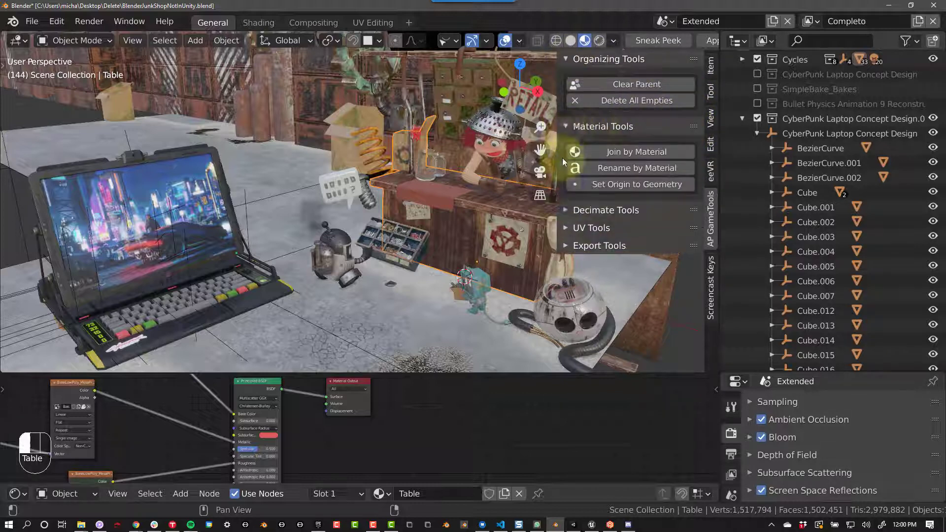
left_click(564, 216)
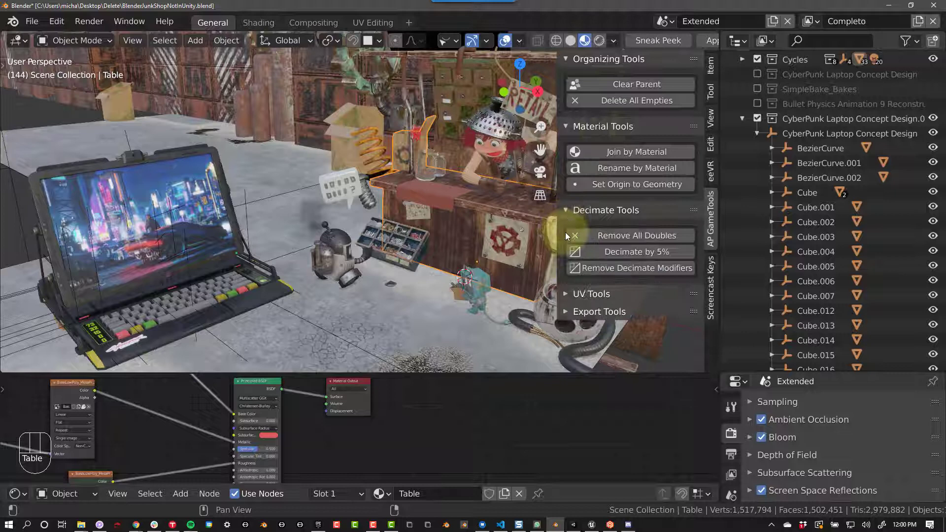
left_click(563, 295)
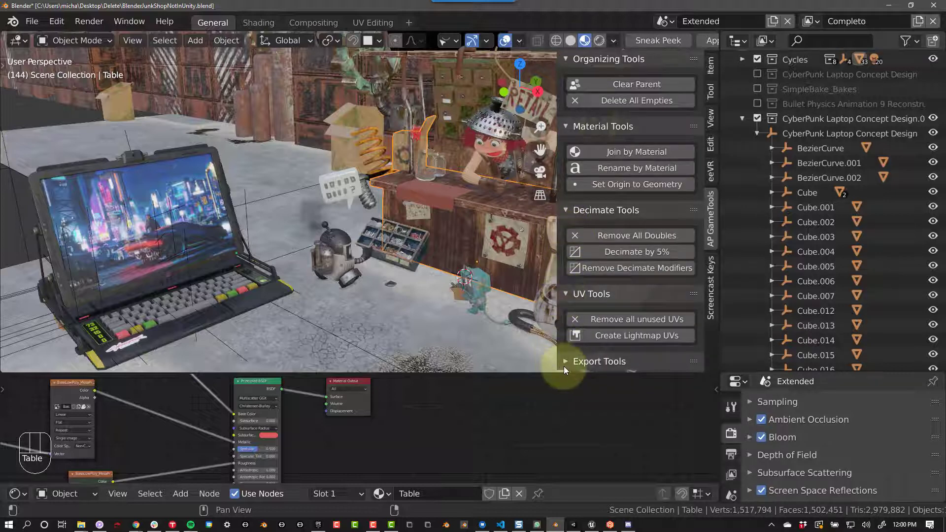
left_click(567, 361)
scroll(567, 362, "down", 2)
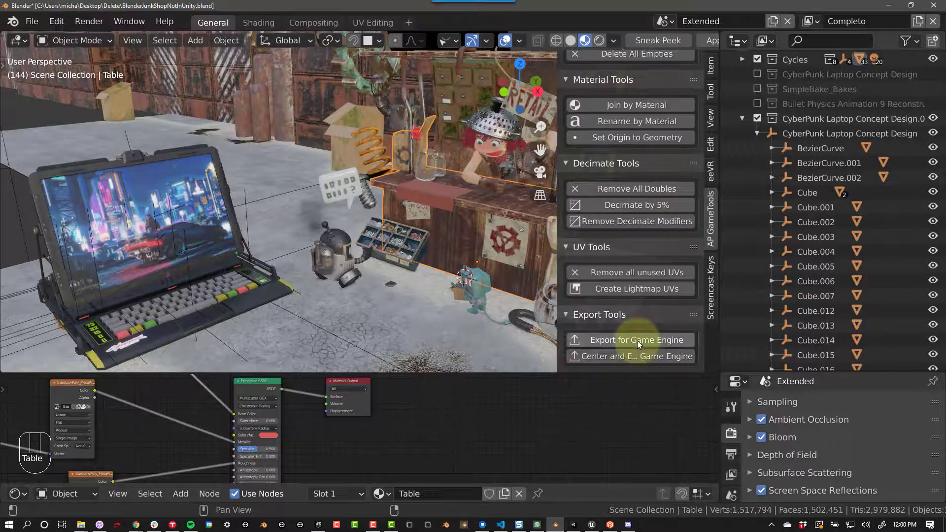
left_click(567, 314)
left_click(567, 295)
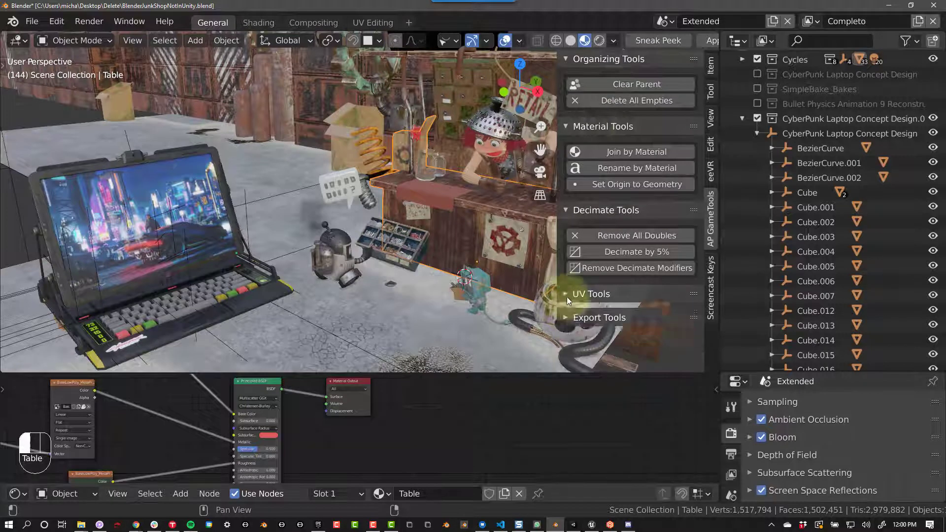
left_click(566, 211)
left_click(566, 127)
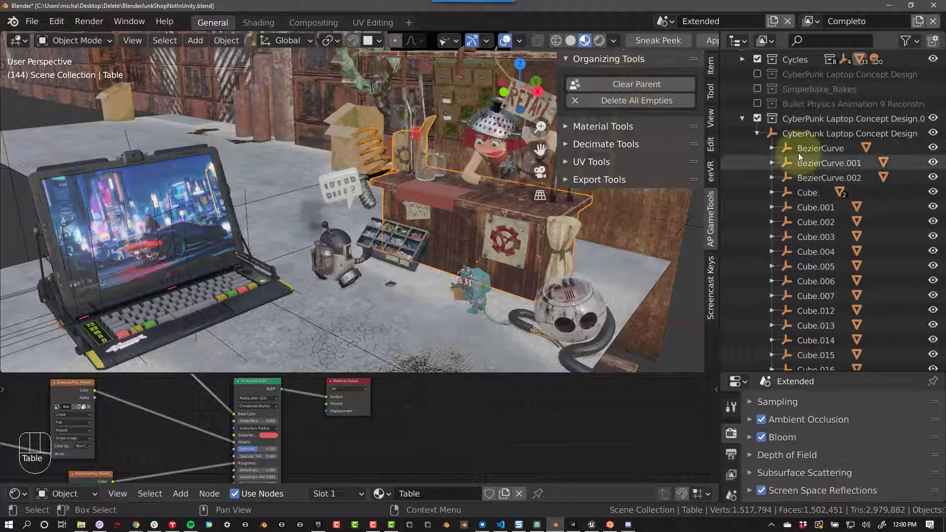
Expand the laptop hierarchy in the Outliner: BezierCurve, BezierCurve.001, BezierCurve.002 and Cube
left_click(757, 134)
left_click(757, 147)
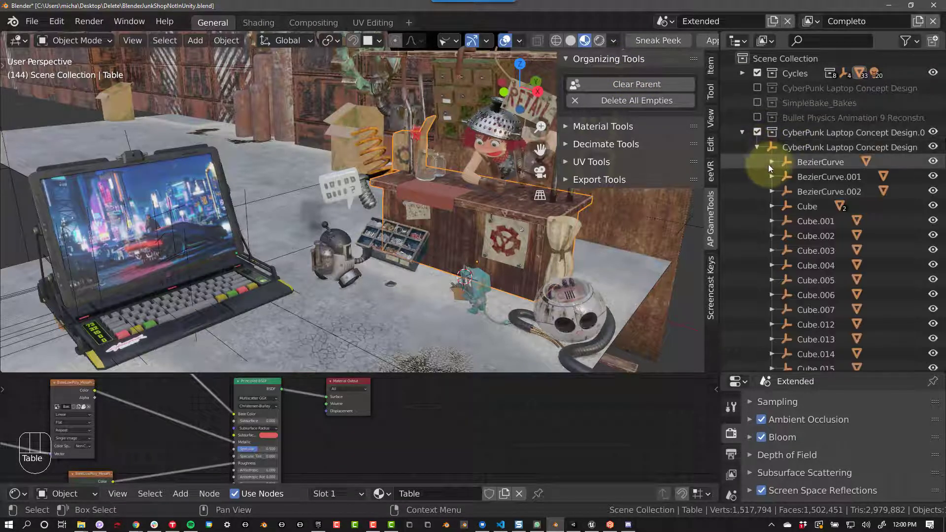
left_click(772, 162)
left_click(787, 177)
left_click(772, 206)
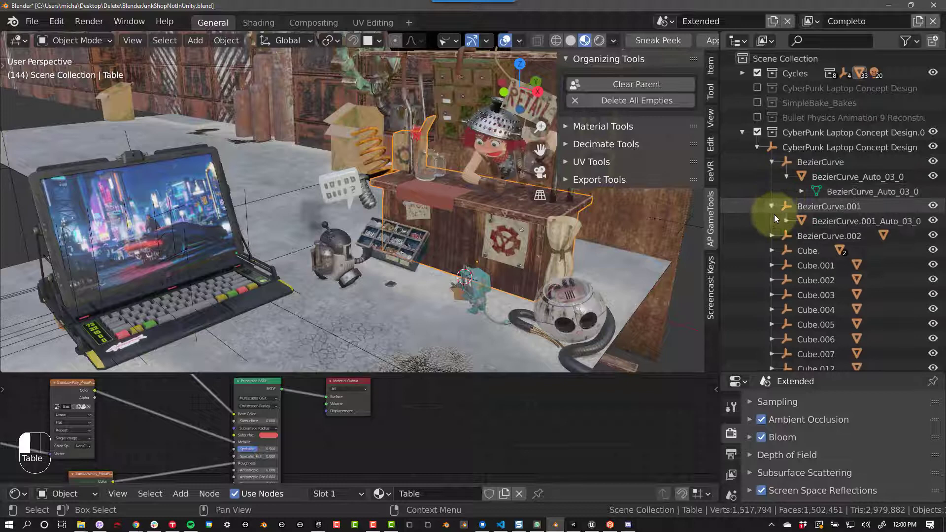
left_click(772, 235)
left_click(787, 250)
left_click(772, 280)
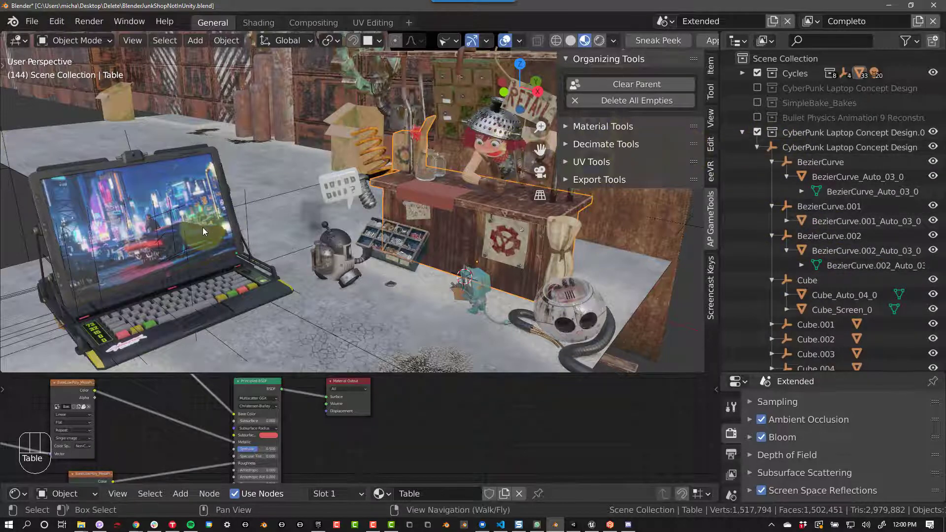
Select all objects in the laptop collection, clear their parents and delete all empties
left_click(812, 133)
right_click(813, 132)
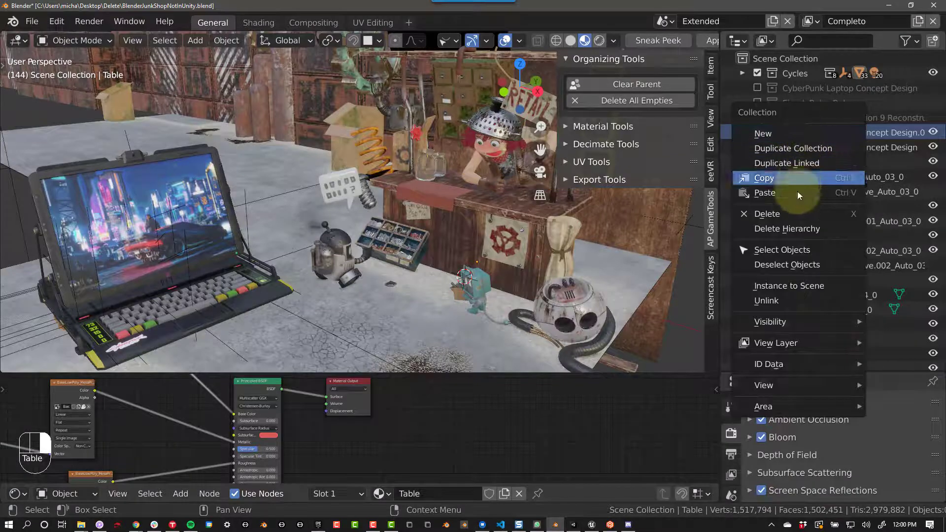
left_click(794, 250)
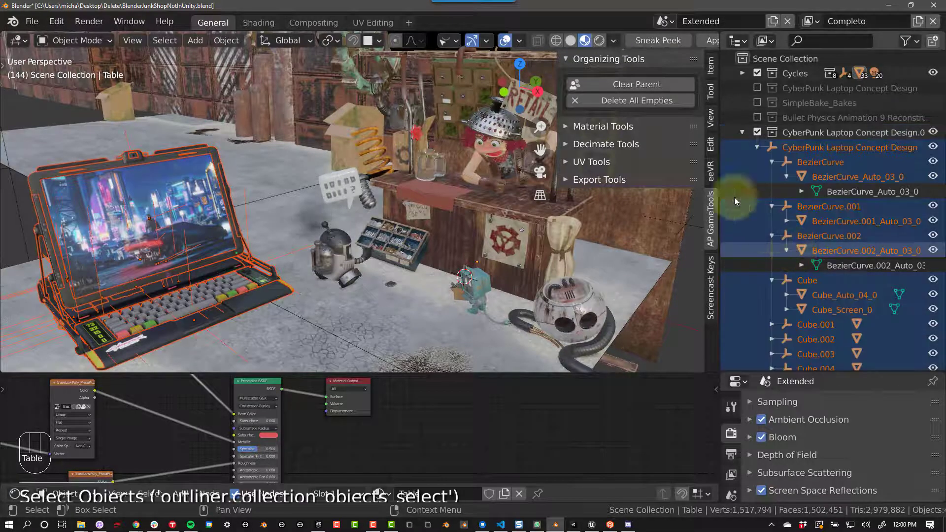
left_click(635, 85)
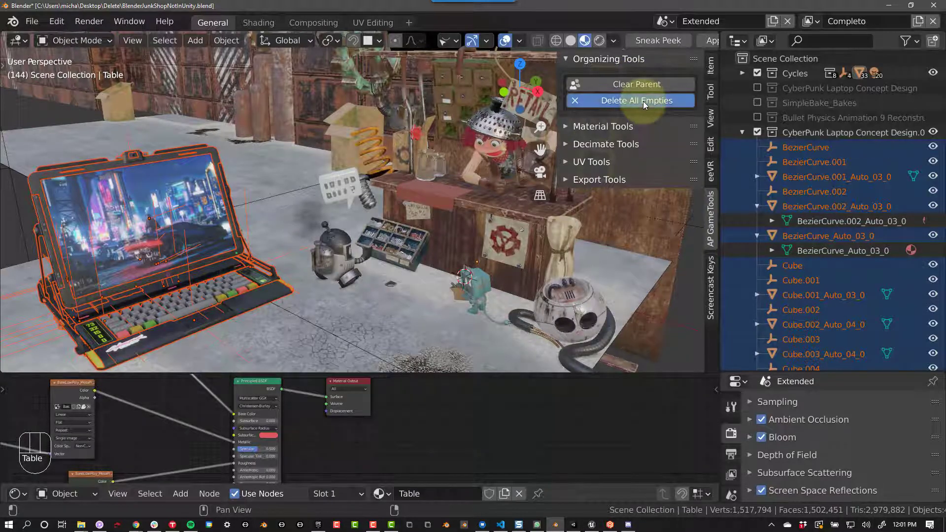
left_click(643, 102)
Review the flattened meshes in the Outliner and swap Organizing Tools for Material Tools
left_click(759, 163)
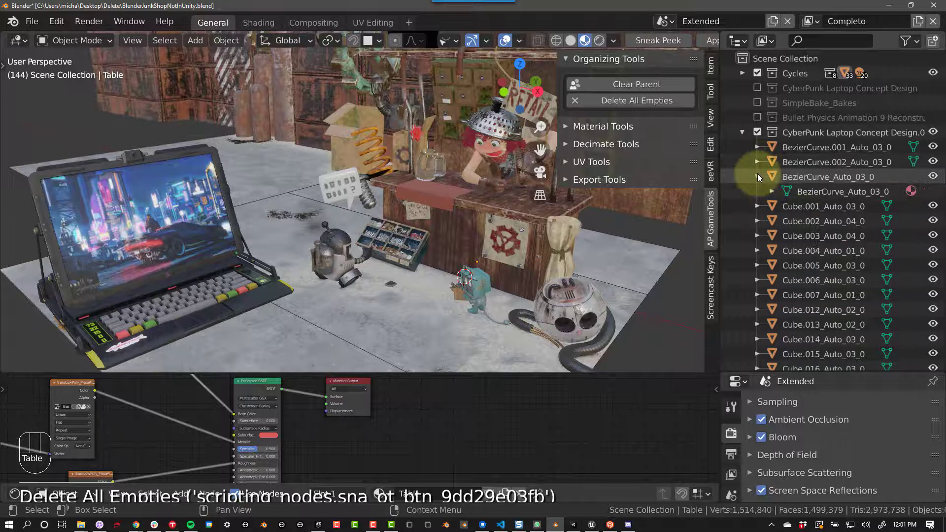
left_click(800, 146)
scroll(823, 210, "down", 5)
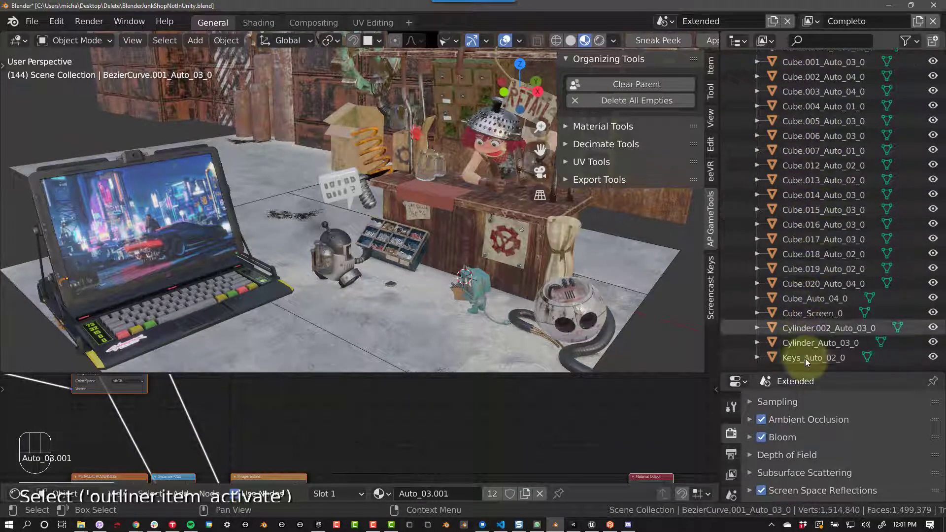
scroll(826, 133, "up", 4)
scroll(826, 130, "up", 2)
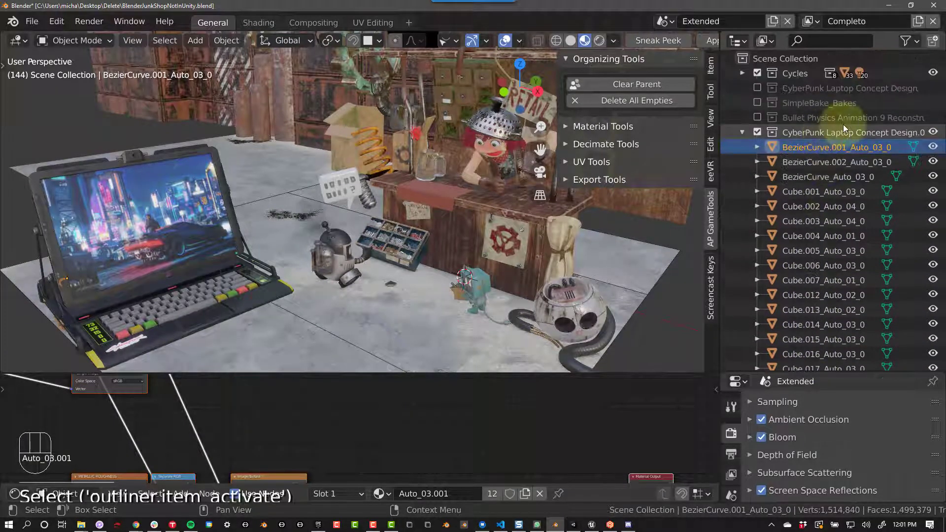
left_click(567, 57)
left_click(567, 74)
left_click(823, 221)
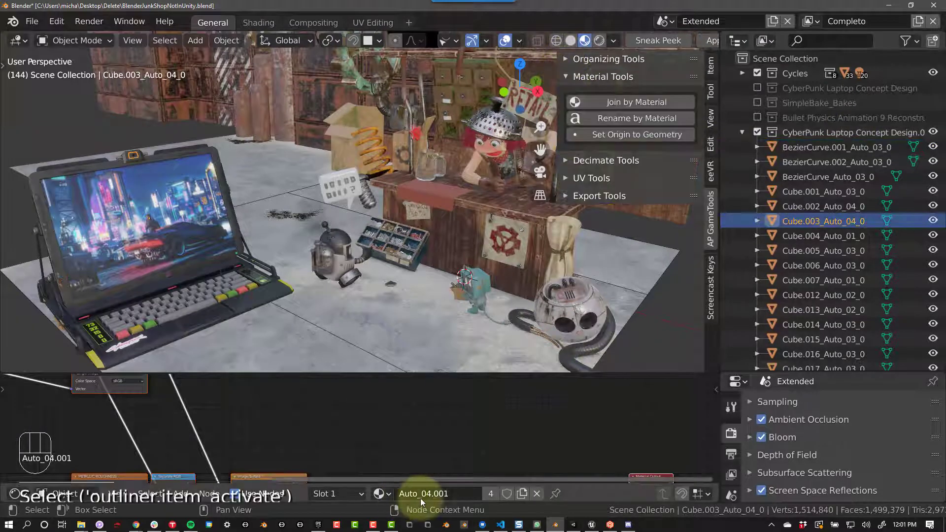
Rename the first curve mesh, then the remaining laptop meshes, after their materials (Auto_01.001, Auto_02.001)
left_click_drag(804, 151, 666, 131)
left_click(632, 120)
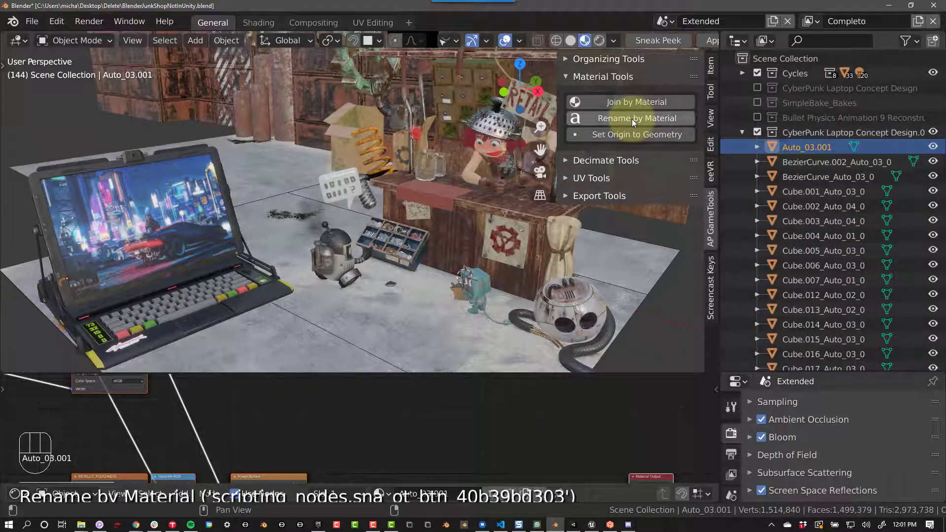
left_click(805, 162)
scroll(807, 208, "down", 5)
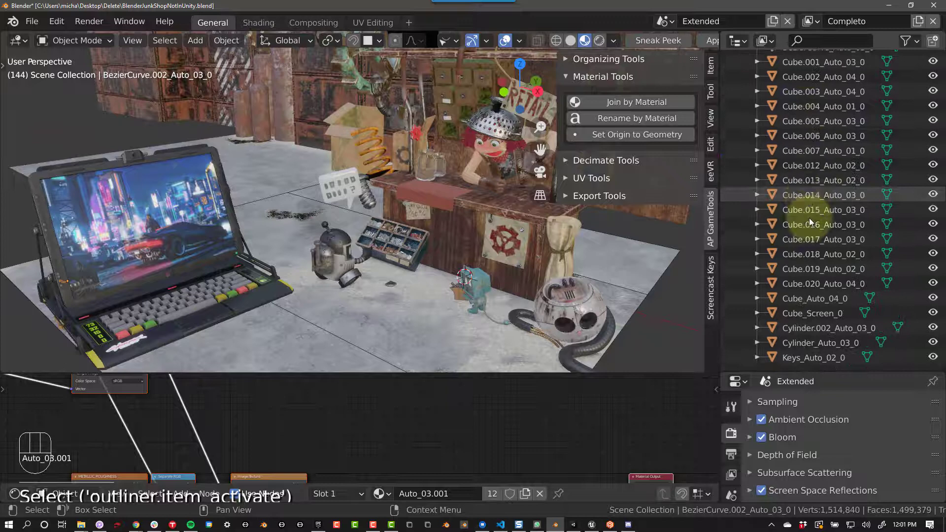
scroll(796, 357, "down", 2)
left_click(797, 357, "shift")
scroll(796, 241, "up", 7)
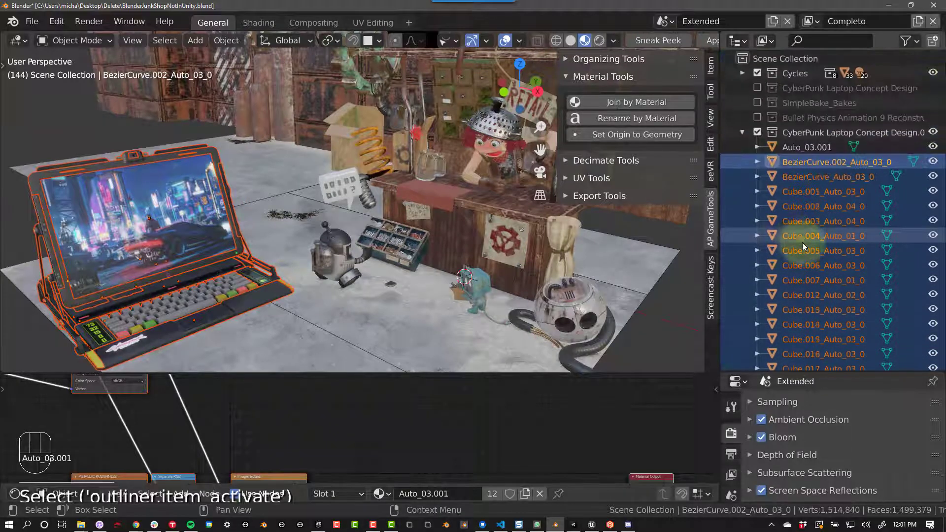
left_click(635, 119)
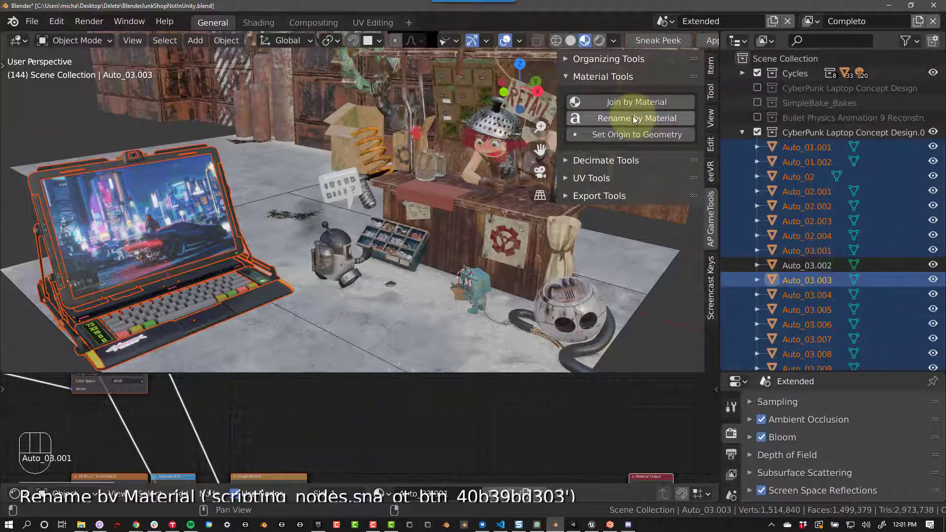
left_click(805, 192)
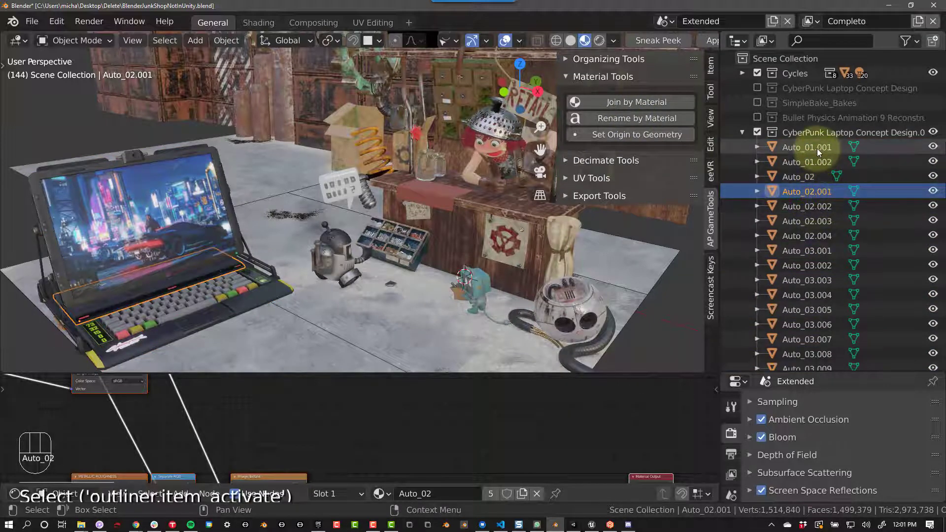
left_click(817, 148)
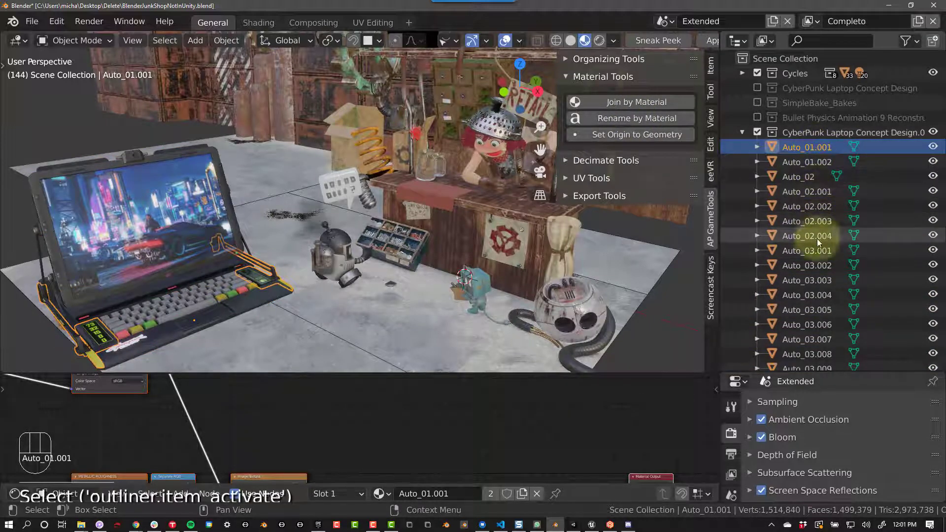
Select the laptop meshes from Auto_01.001 down to Screen.001 and join them by material
key("ctrl+j")
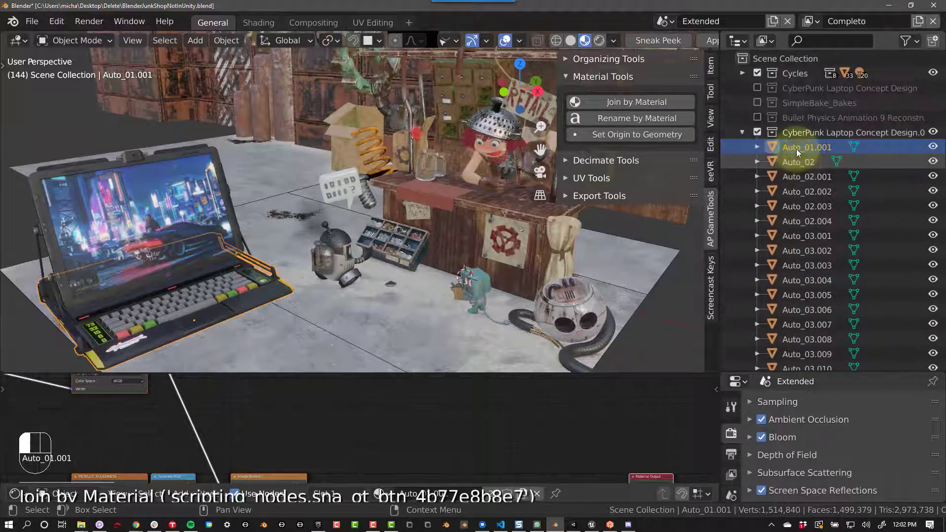
left_click(797, 149)
scroll(792, 251, "down", 5)
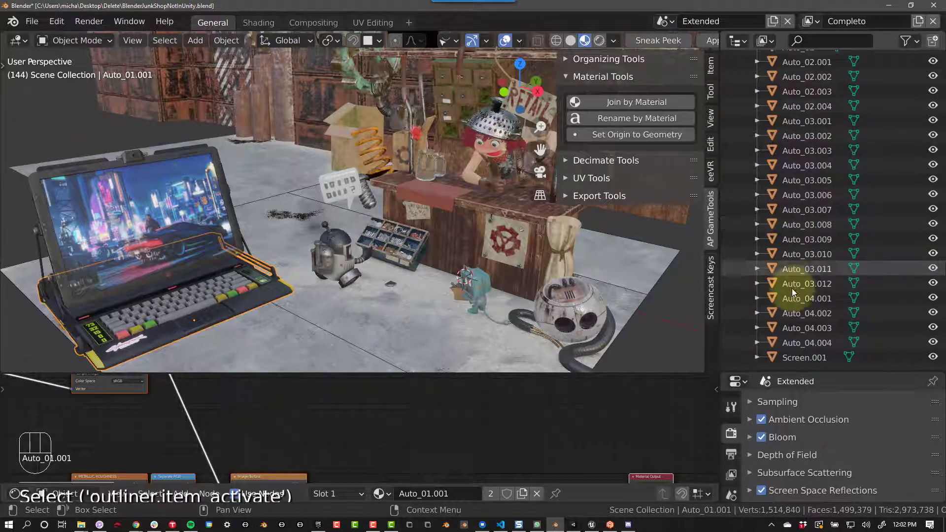
left_click(797, 353, "shift")
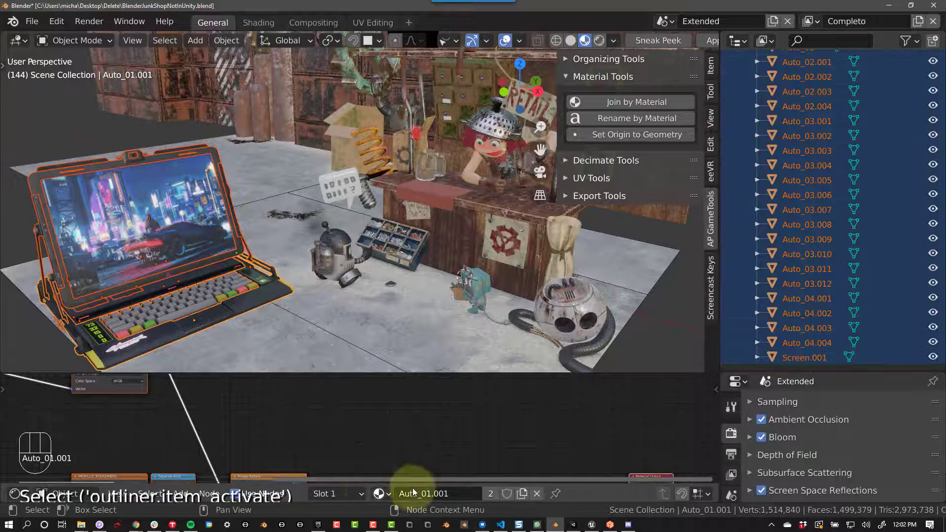
left_click(623, 104)
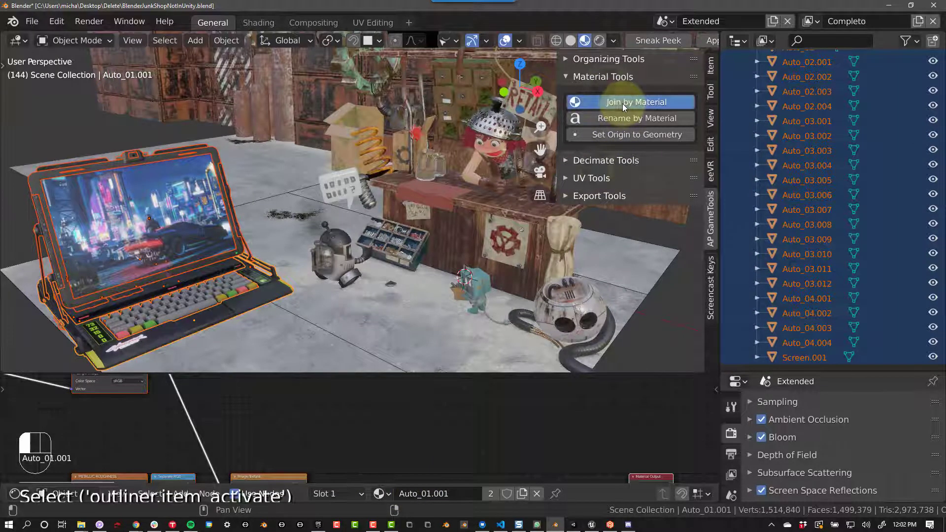
Check Auto_01.001 through Auto_01.005 one at a time, then select all five again
scroll(777, 127, "up", 4)
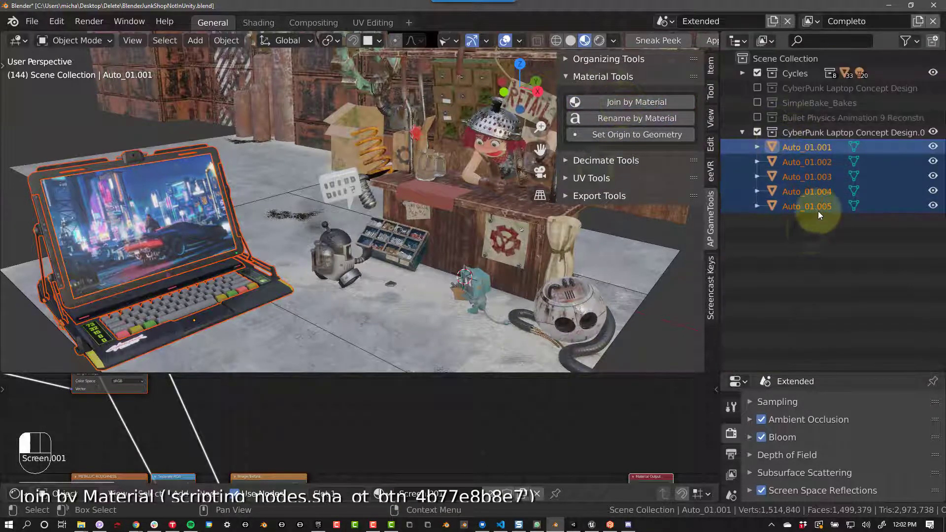
left_click(808, 148)
left_click(804, 162)
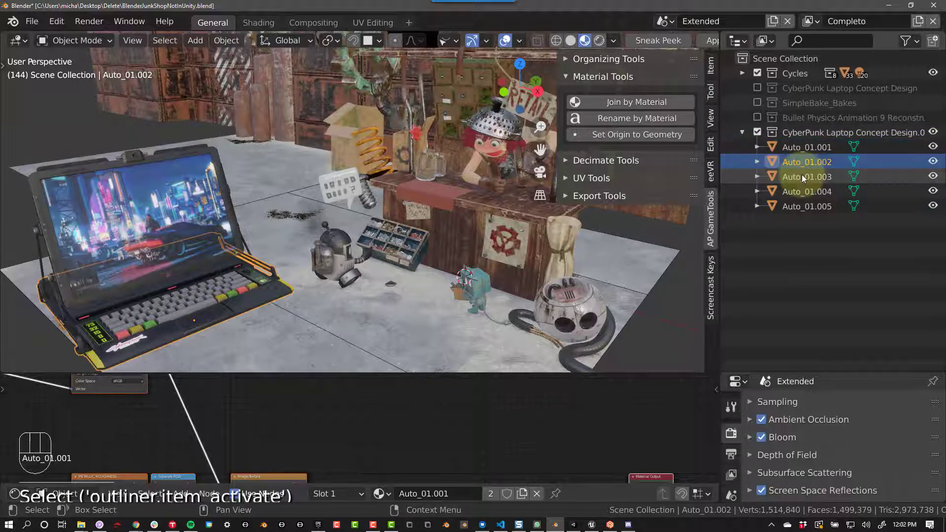
left_click(802, 182)
left_click(801, 192)
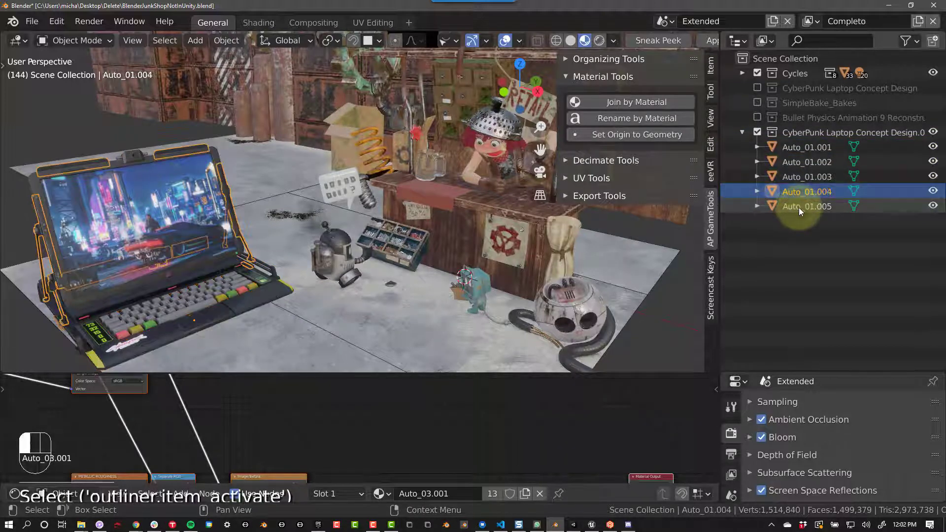
left_click(800, 207)
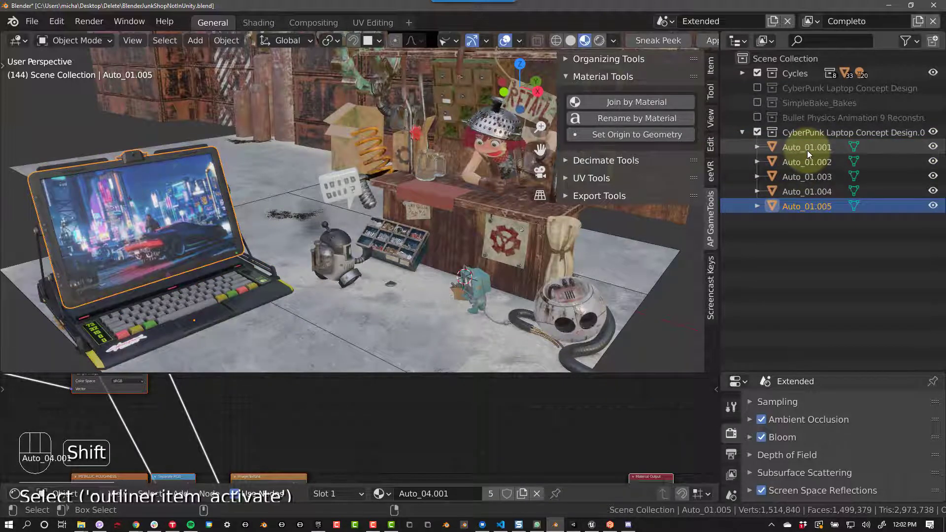
left_click(807, 150, "shift")
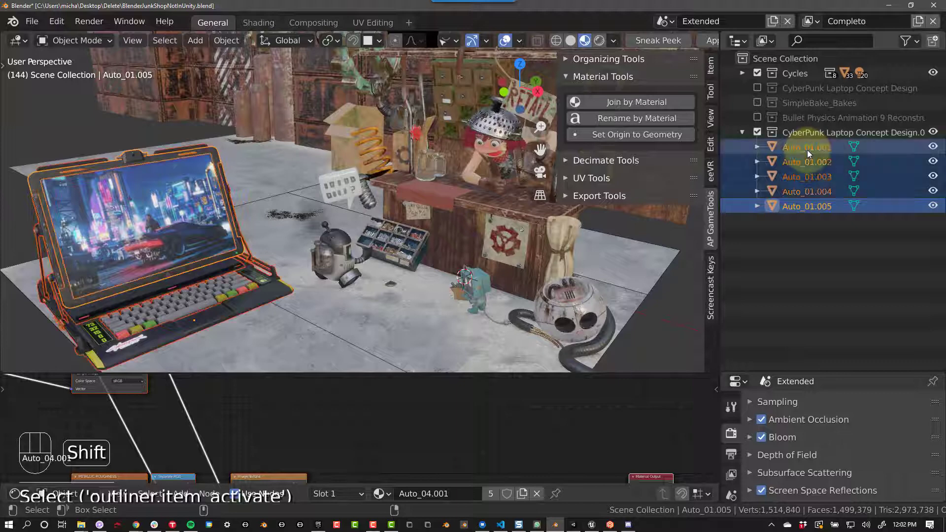
Rename the joined objects after their materials and frame the Auto_02 laptop body
left_click(629, 120)
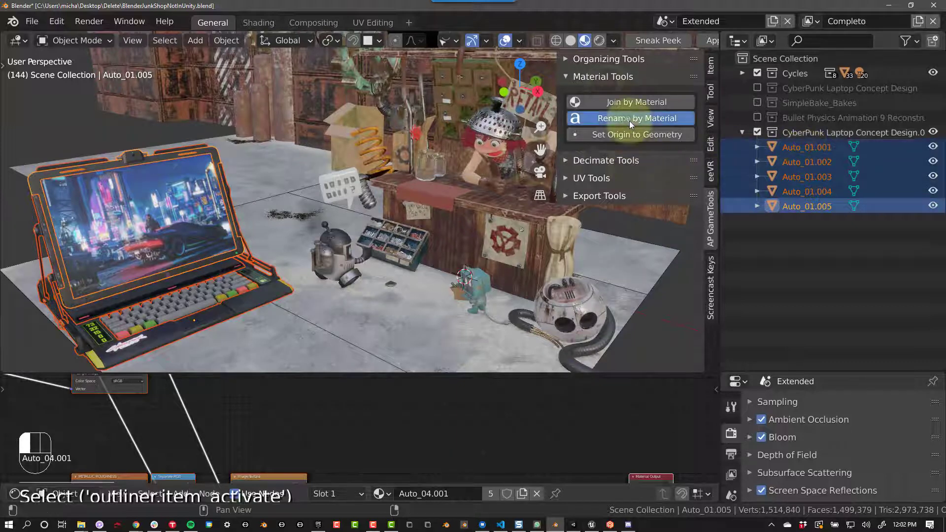
left_click(791, 265)
left_click(798, 162)
key("KP_Decimal")
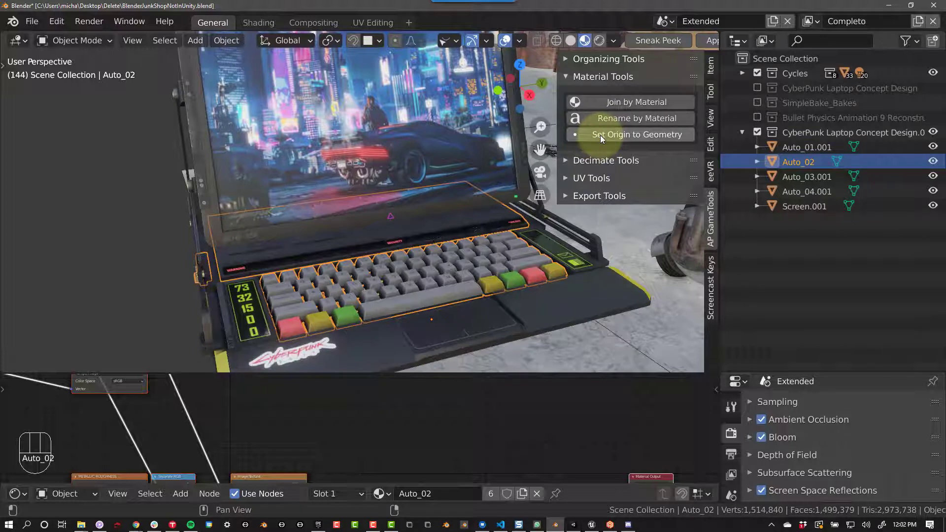
Move the Auto_03.001 screen's origin to its geometry and scale around the new origin
left_click(306, 209)
key("s")
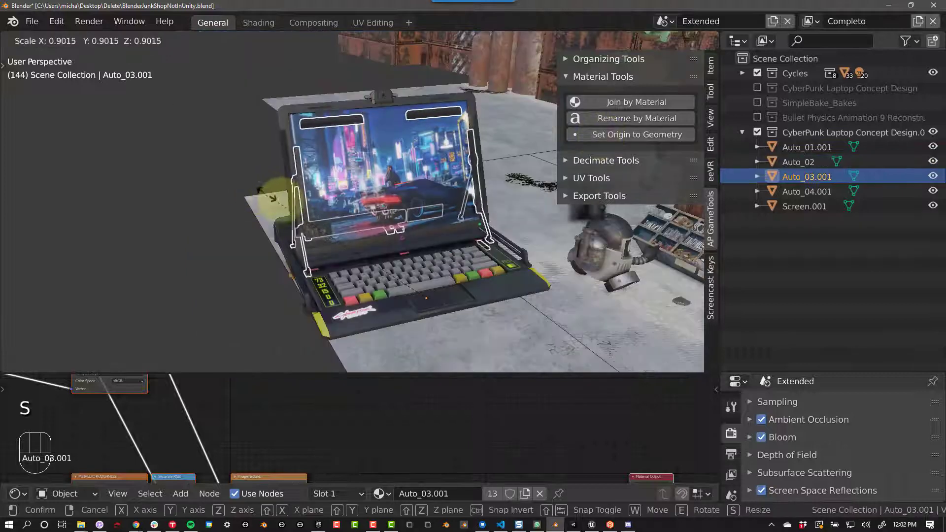
right_click(306, 209)
left_click(637, 135)
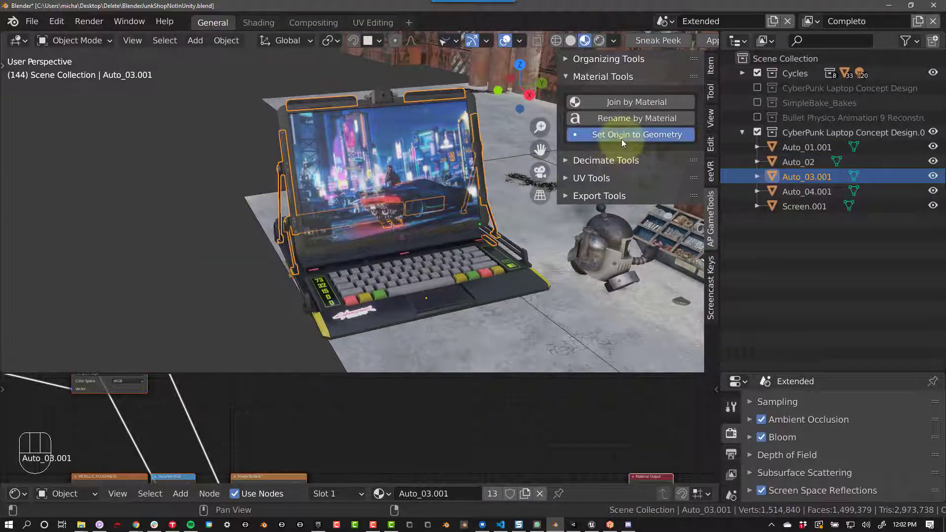
key("s")
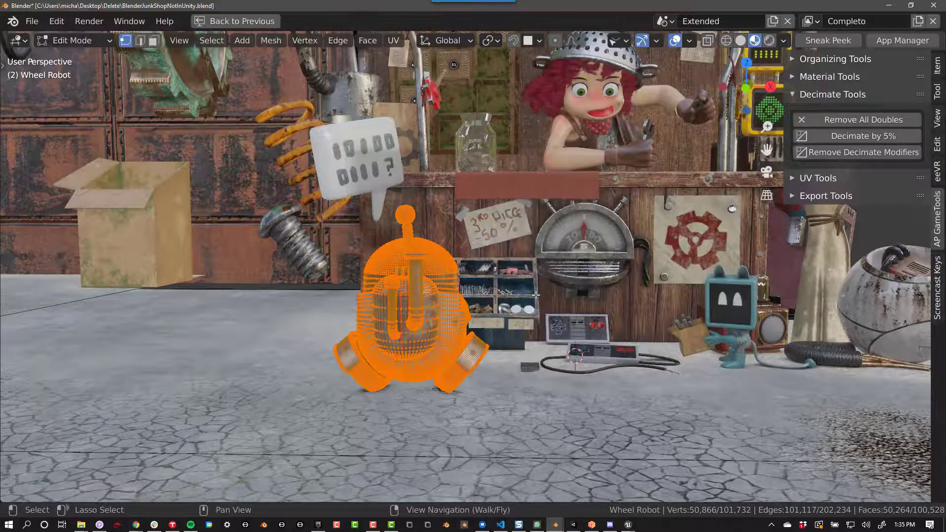
Remove all doubles on the Wheel Robot mesh, checking the console while it finishes
left_click(838, 119)
mouse_move(555, 525)
left_click(600, 485)
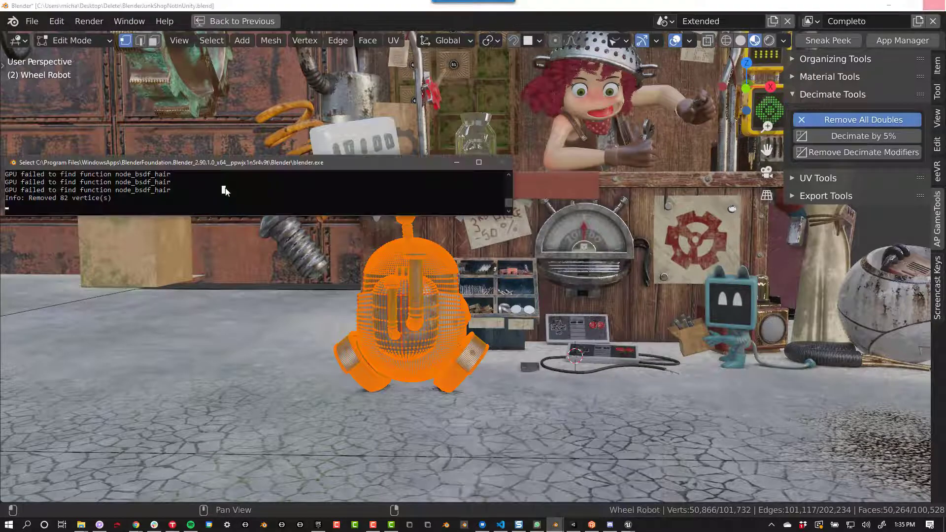
key("Escape")
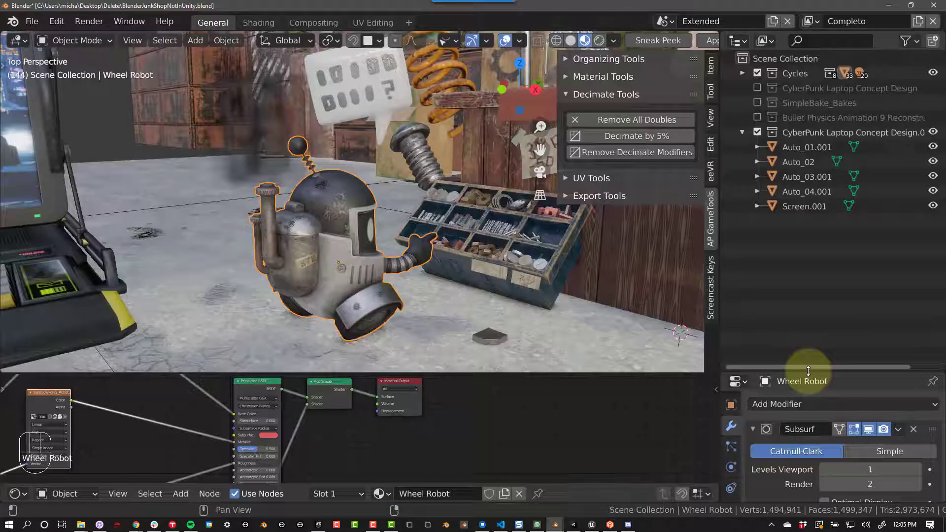
Decimate the Wheel Robot by 5% and drag its Decimate ratio down to about 0.13
left_click_drag(808, 362, 805, 238)
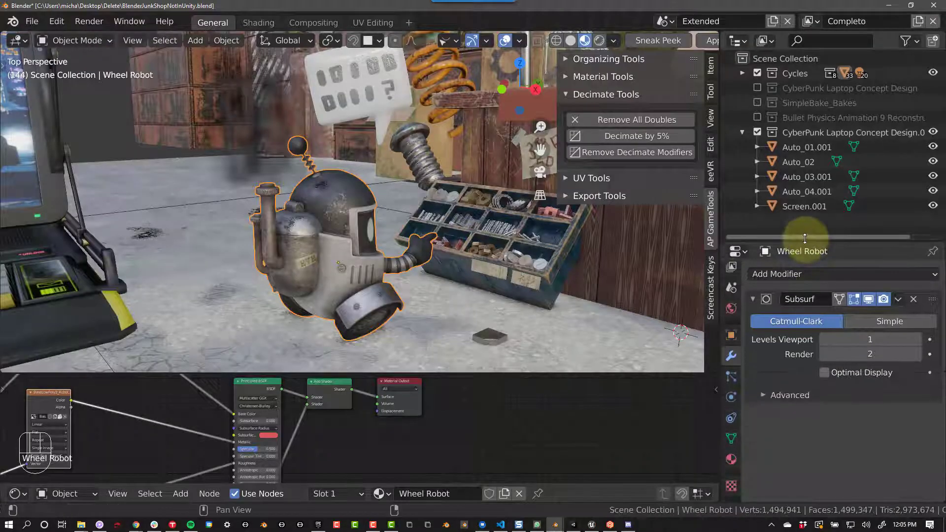
left_click(643, 139)
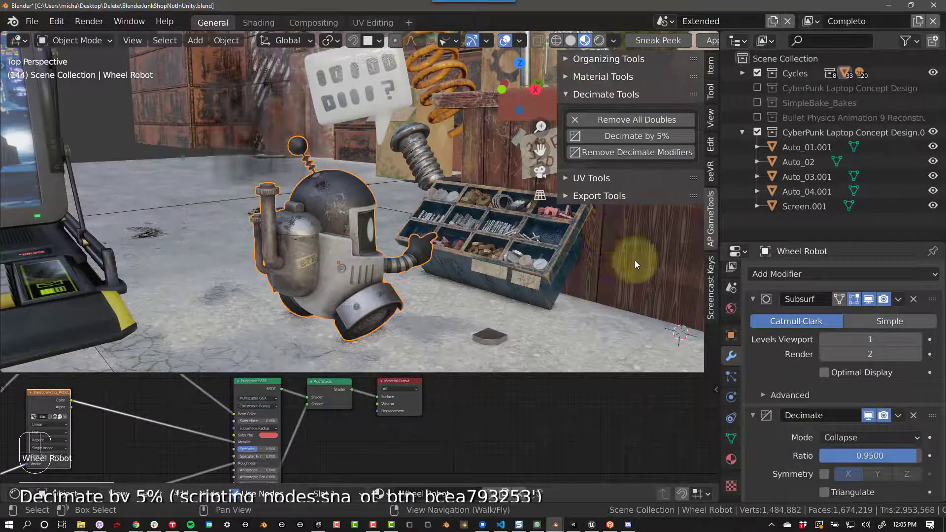
scroll(838, 419, "down", 3)
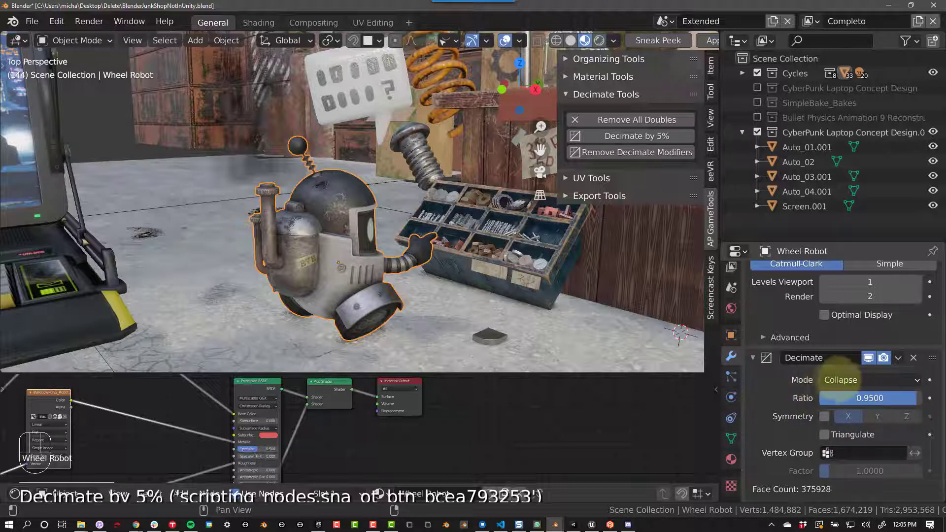
left_click_drag(808, 340, 830, 342)
Reduce the robot's ratio further, then select all objects and add 5% Decimate modifiers
left_click_drag(765, 341, 842, 339)
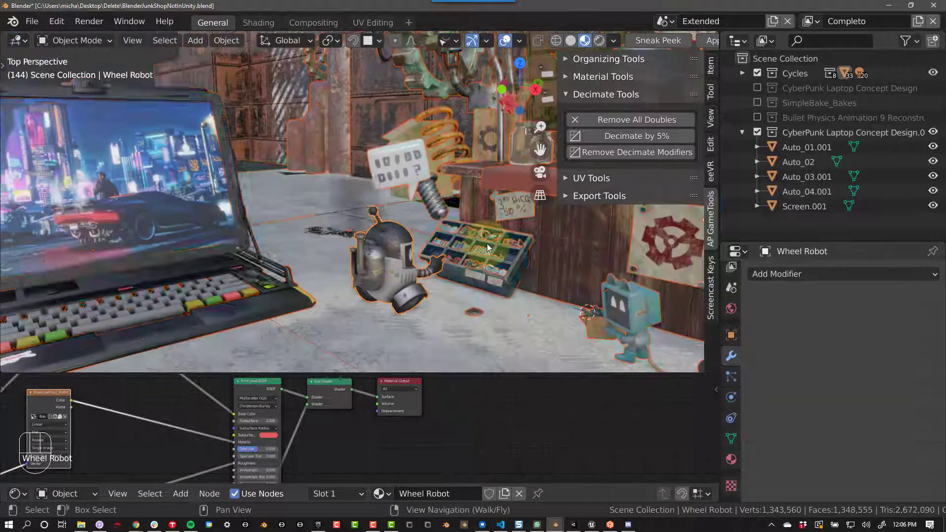
key("a")
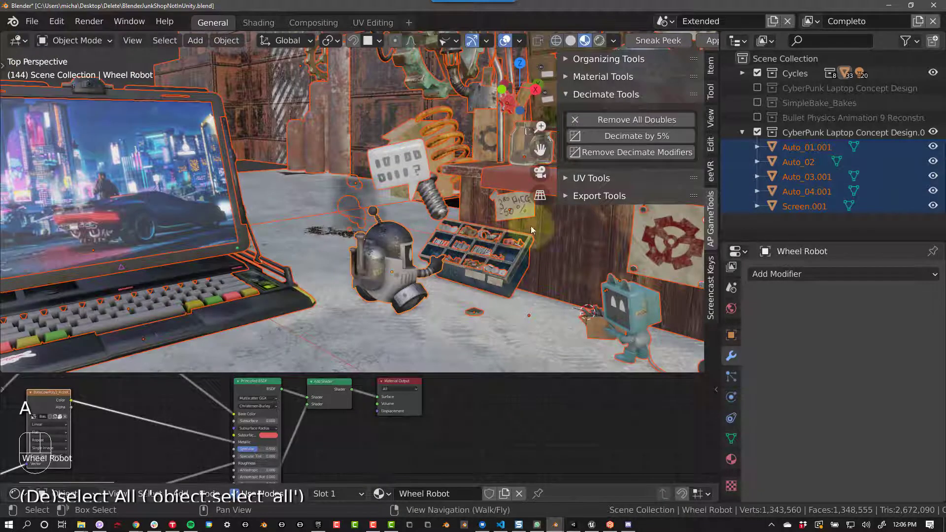
left_click(622, 140)
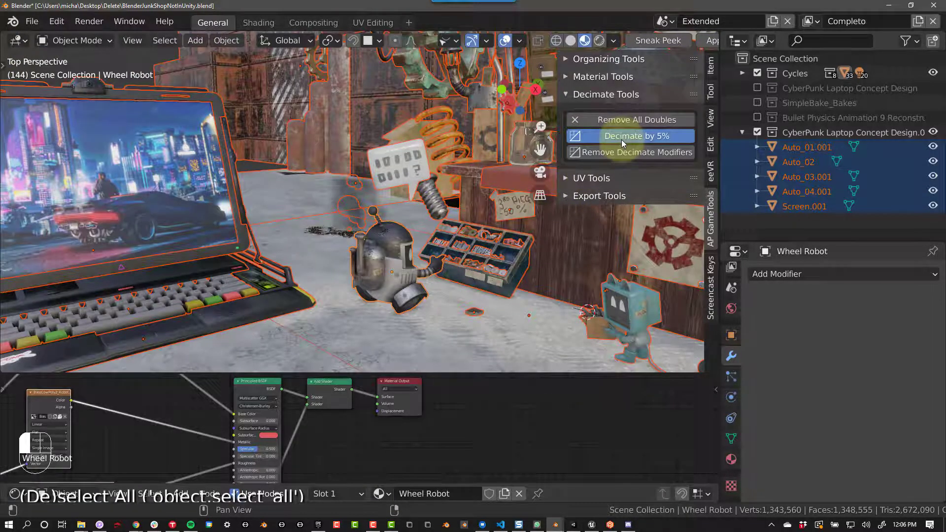
left_click(731, 287)
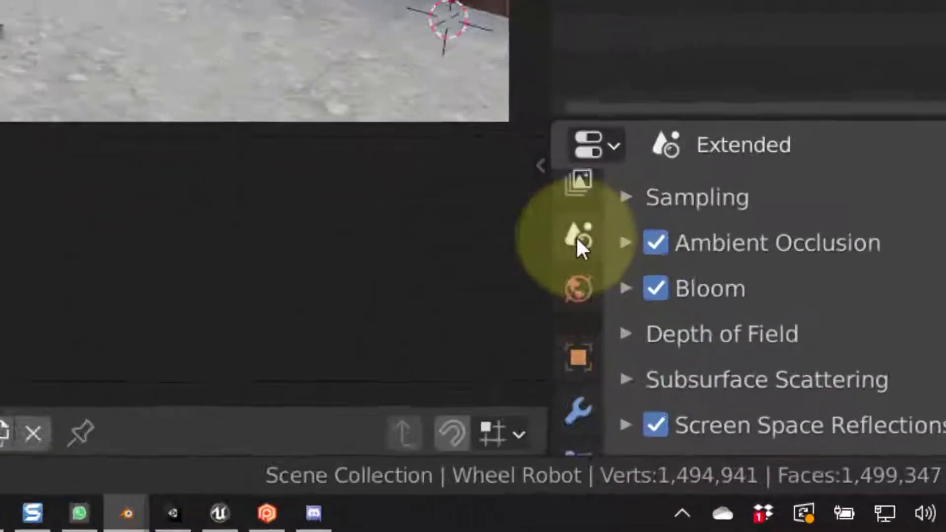
left_click(732, 359)
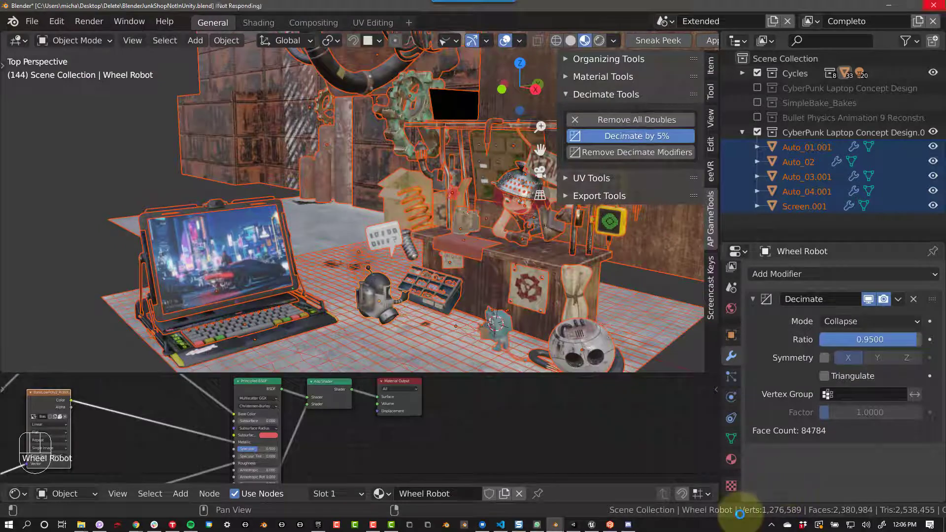
left_click(609, 136)
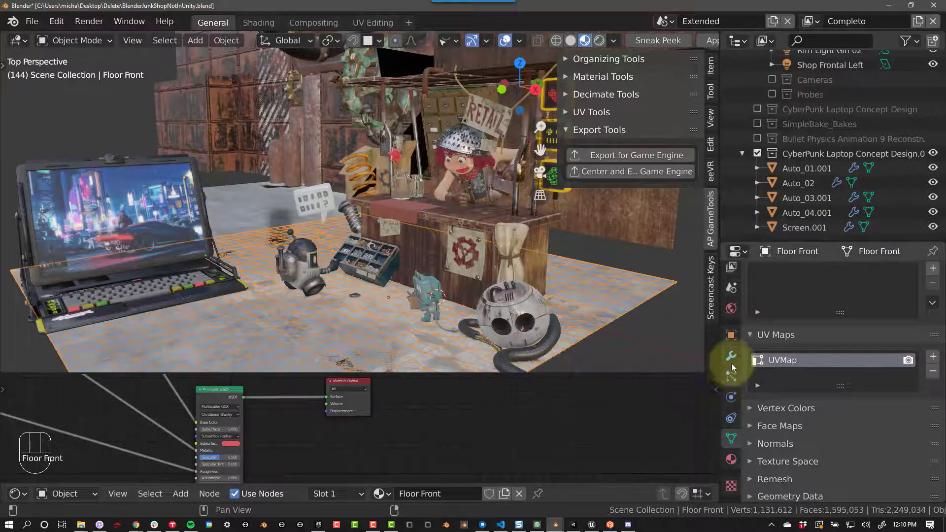
Check Floor Front's modifiers, then remove all Decimate modifiers from the objects
left_click(732, 358)
left_click(587, 94)
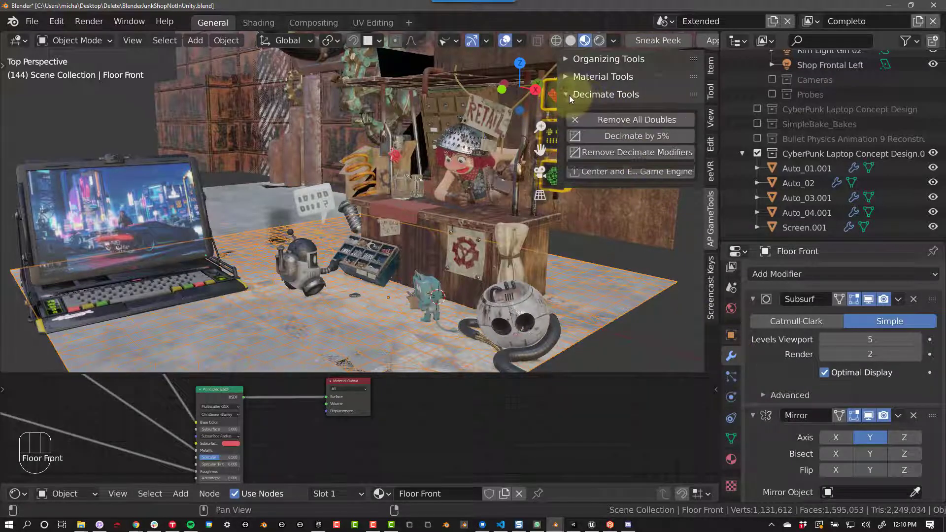
left_click(613, 152)
left_click(572, 94)
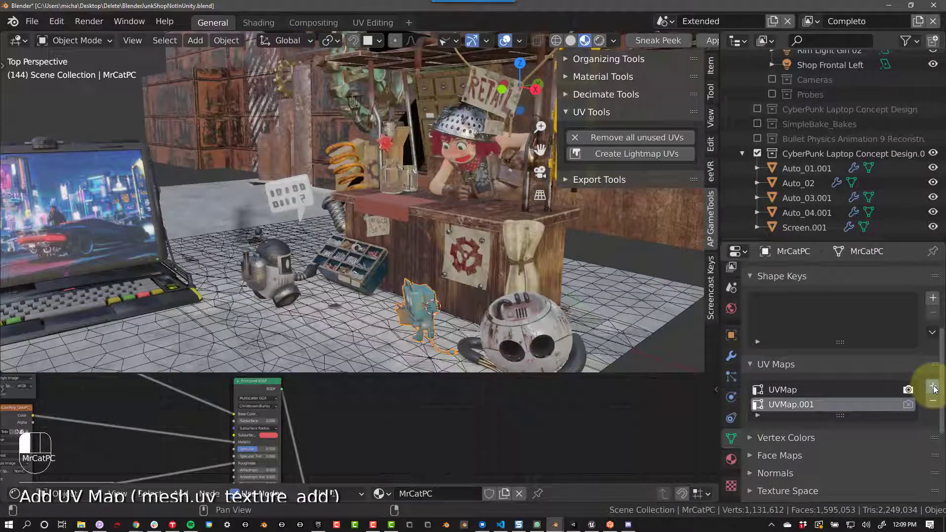
Add two spare UV maps to MrCatPC, then remove all unused UVs
left_click(932, 383)
left_click(932, 383)
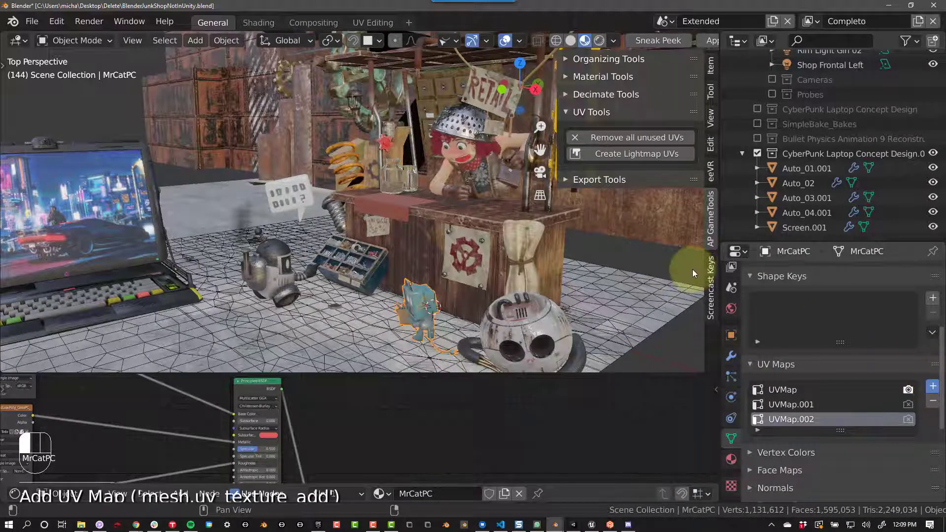
left_click(595, 138)
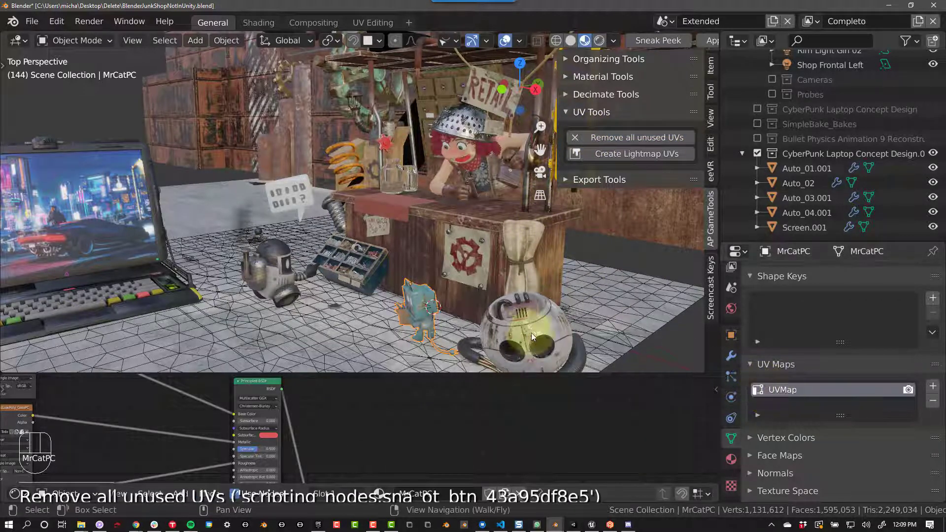
left_click(429, 266)
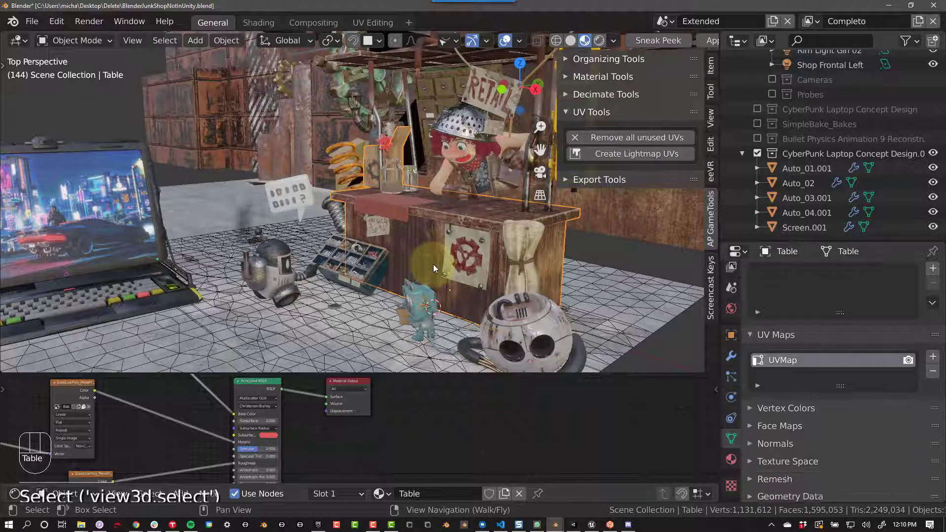
Create Lightmap UVs for the Table, then examine its deselected UV layout in the UV Editing workspace
left_click(595, 159)
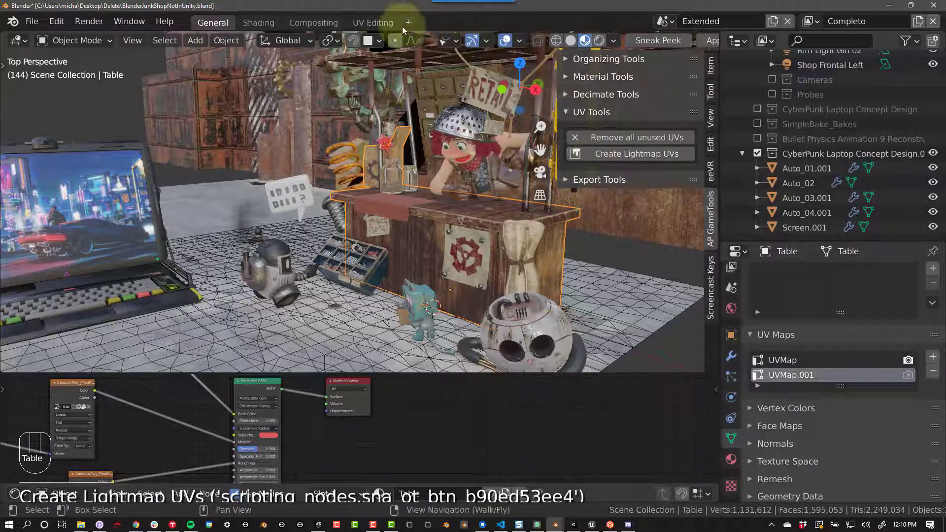
left_click(367, 23)
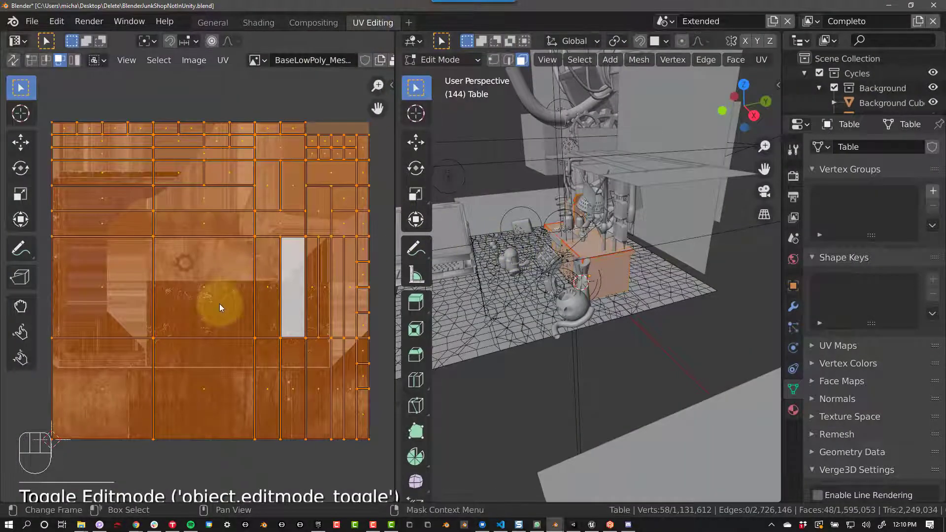
scroll(219, 304, "down", 2)
scroll(220, 302, "up", 2)
left_click(304, 212)
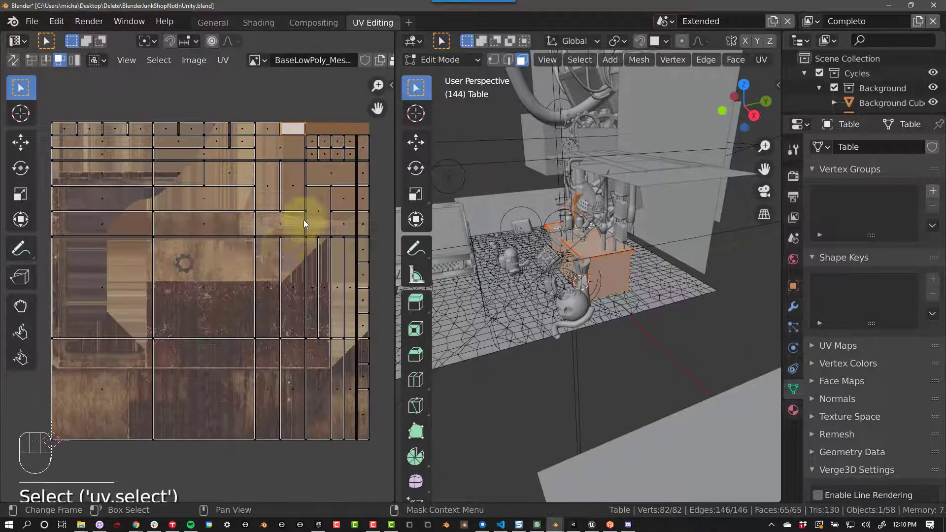
scroll(264, 249, "up", 2)
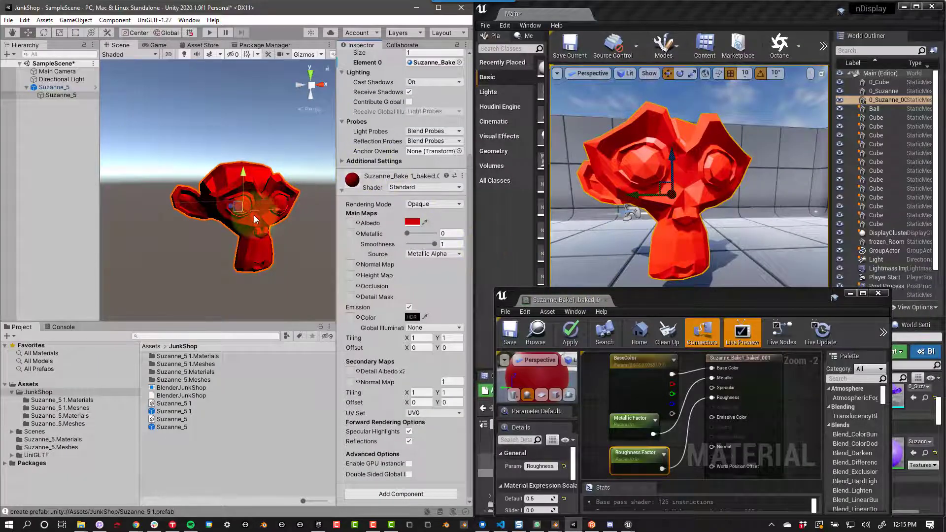
Orbit Unity's Scene view until the red Suzanne faces the camera
left_click_drag(253, 214, 231, 212, "alt")
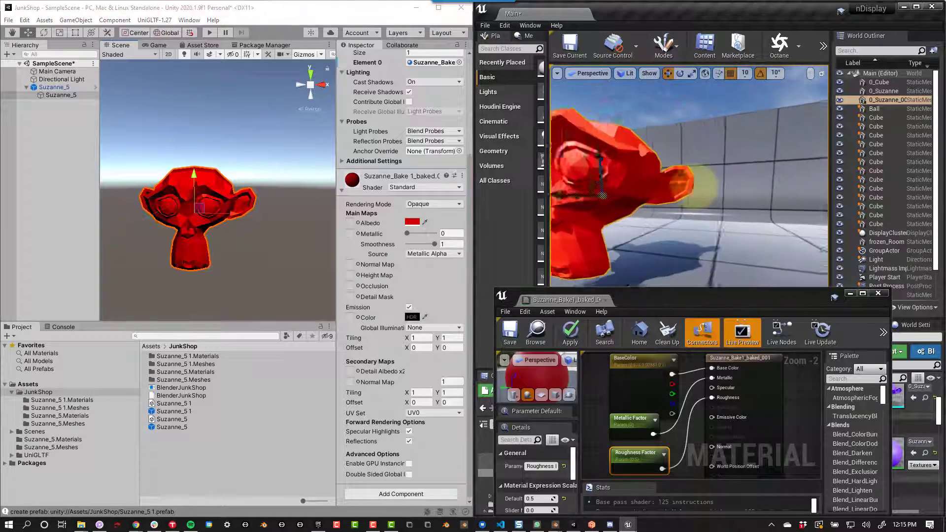